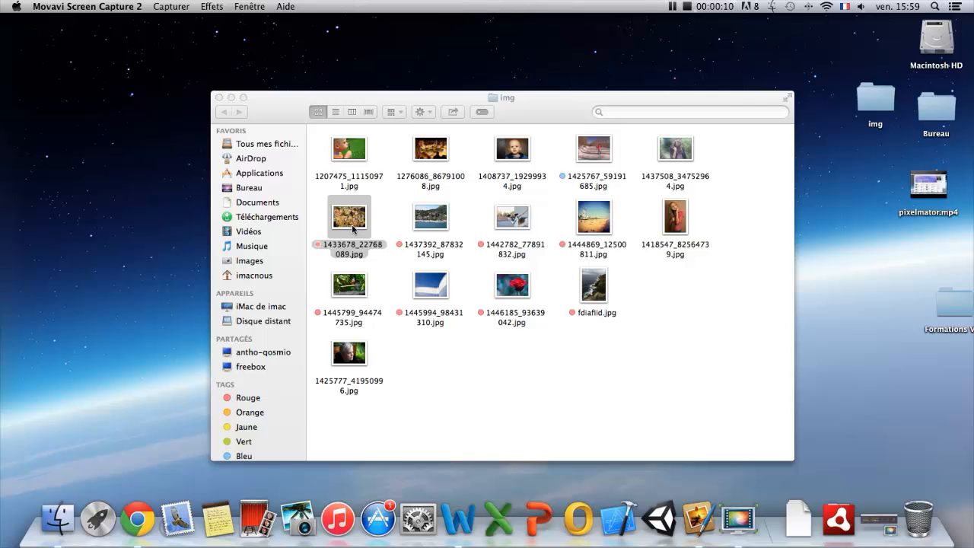
Open the hillside town photo 1433678_22768089.jpg from the img folder in Pixelmator.
right_click(357, 221)
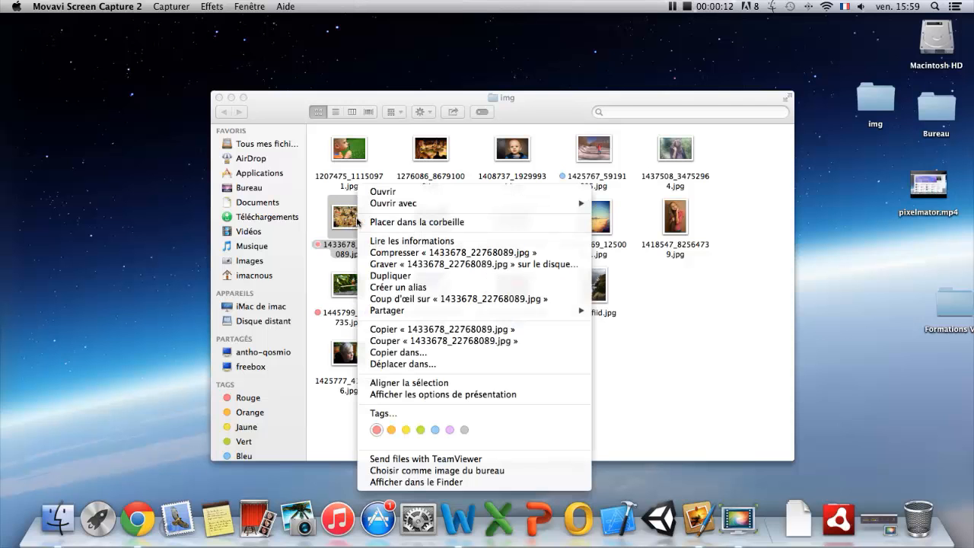
mouse_move(580, 207)
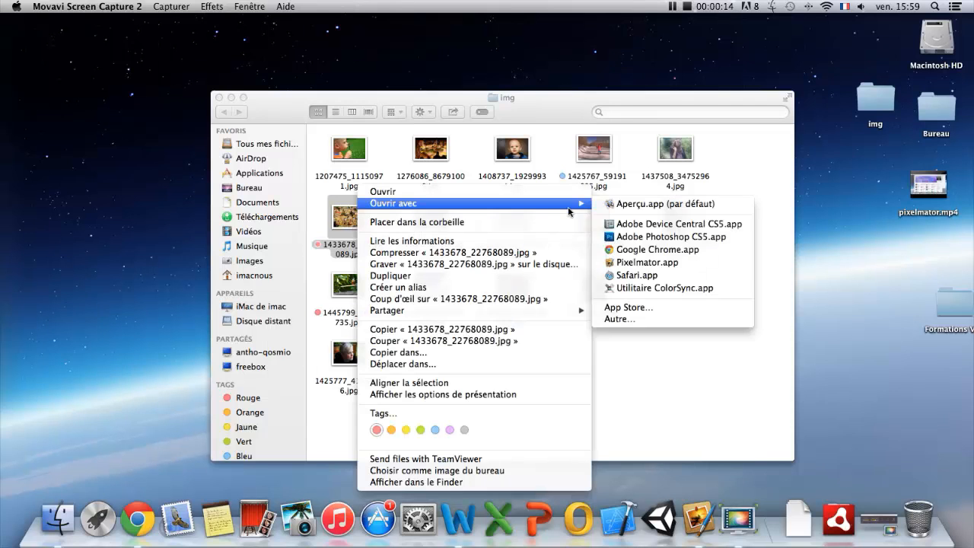
left_click(630, 264)
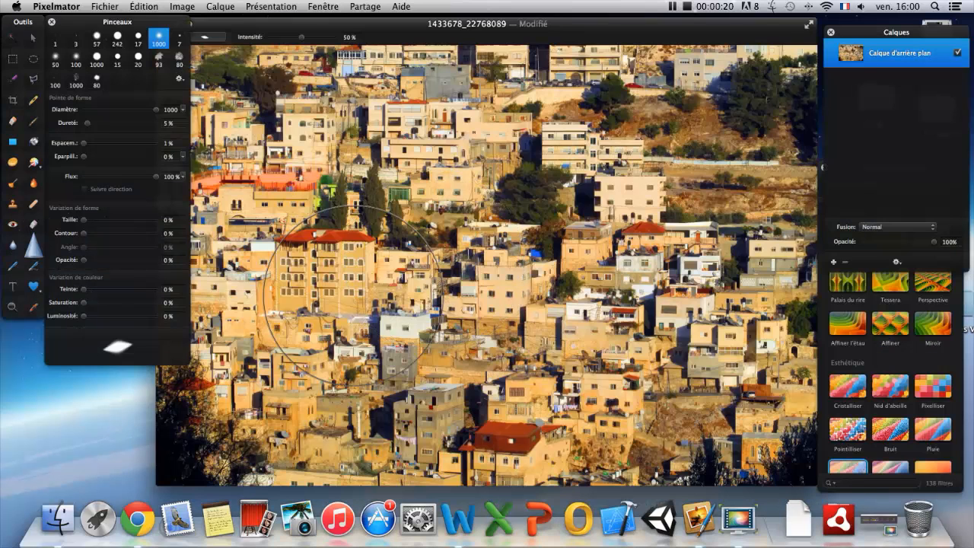
Blur the red-roofed apartment building using the Blur tool with a brush diameter of 571.
left_click(17, 251)
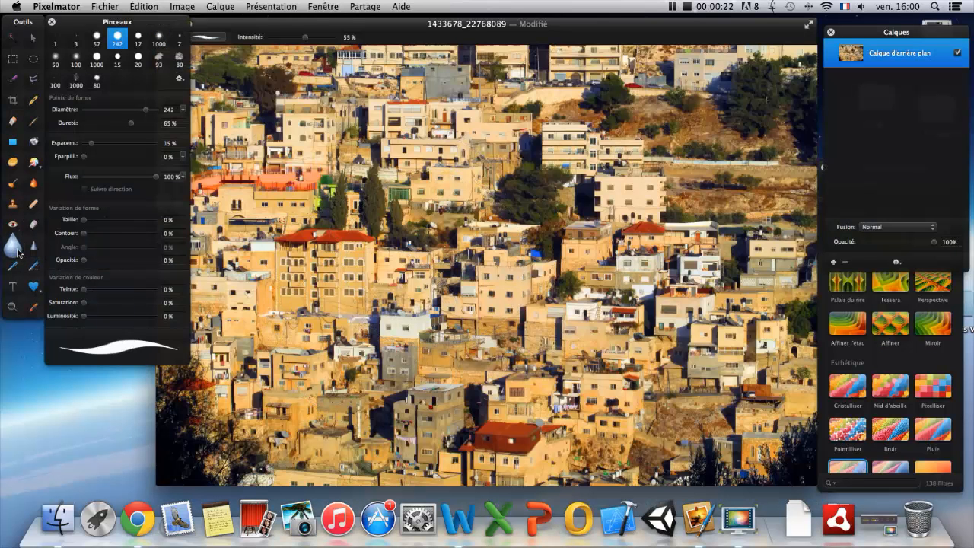
right_click(366, 254)
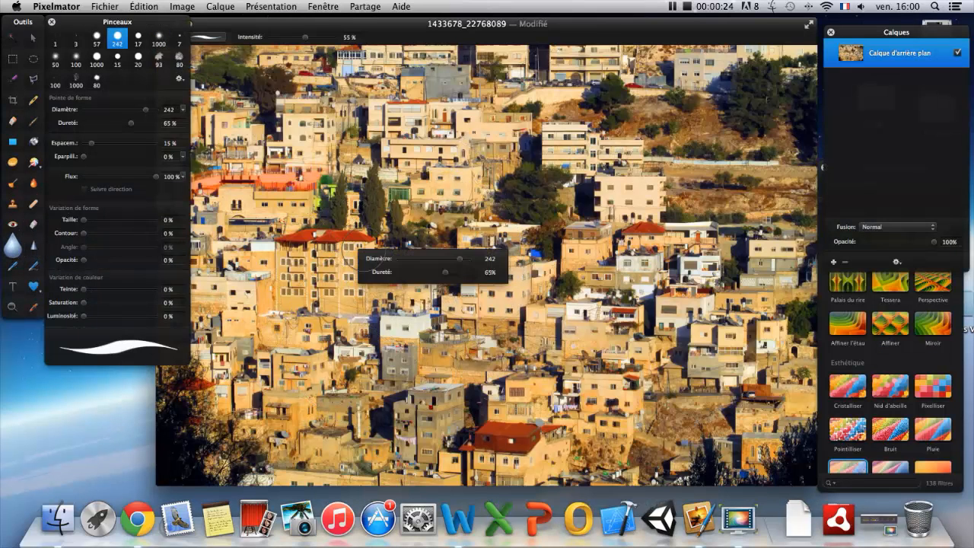
left_click_drag(459, 258, 465, 260)
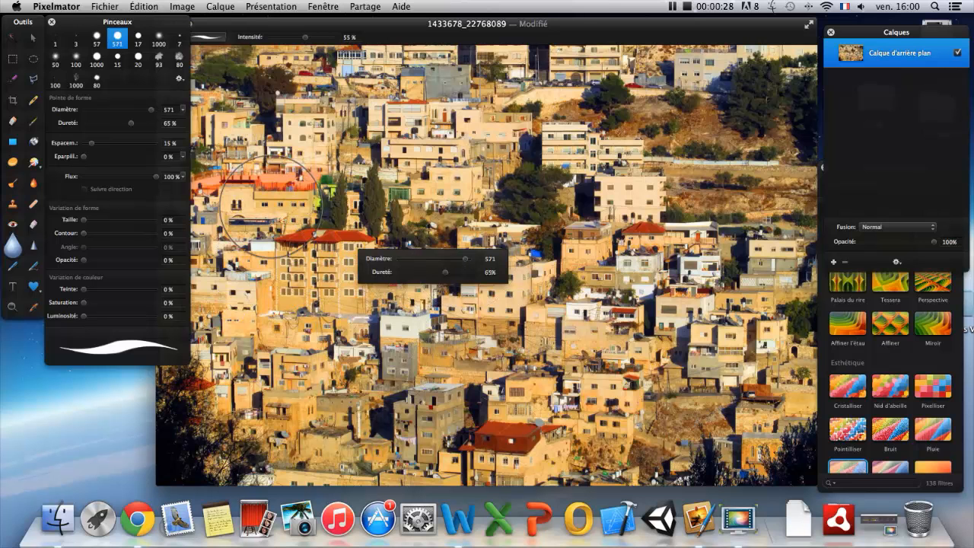
left_click(297, 263)
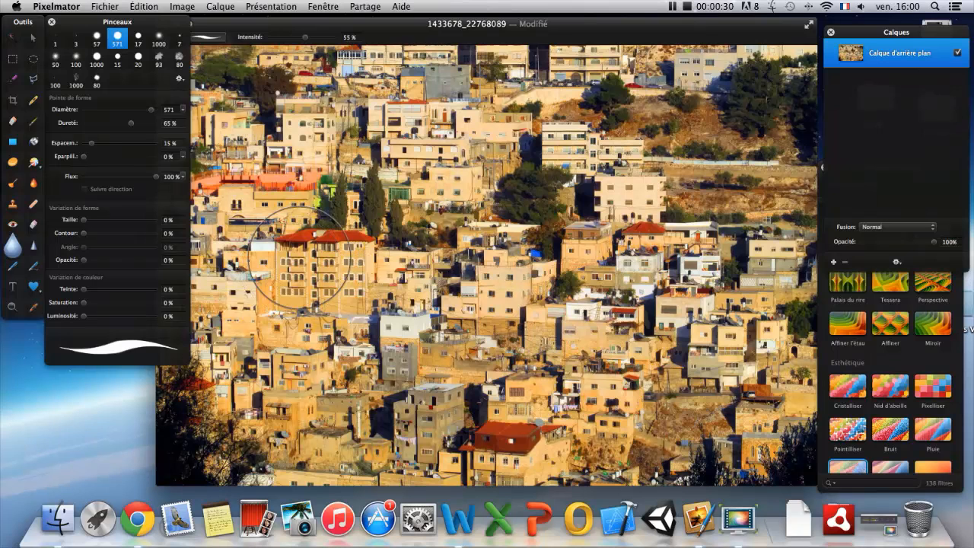
mouse_move(302, 268)
left_mouse_down()
mouse_move(327, 263)
mouse_move(315, 274)
mouse_move(290, 258)
mouse_move(312, 247)
mouse_move(334, 266)
left_mouse_up()
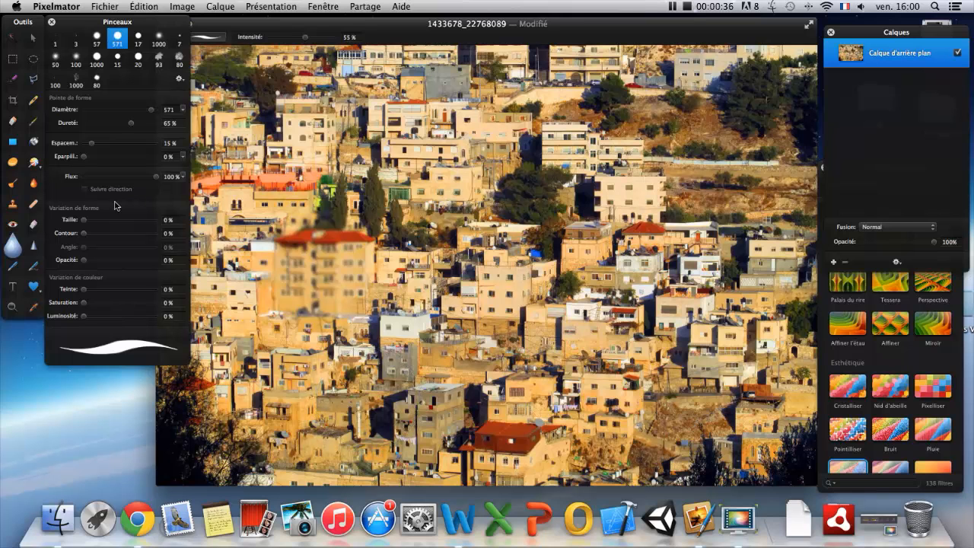
Sharpen the cluster of buildings in the centre of the photo heavily with the Sharpen tool.
left_click(33, 244)
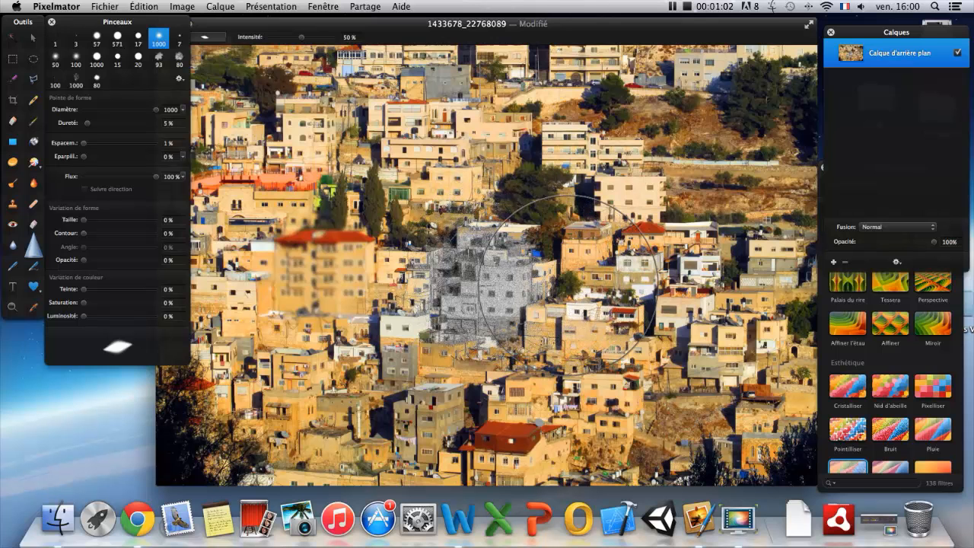
mouse_move(574, 290)
left_mouse_down()
mouse_move(523, 287)
mouse_move(575, 302)
mouse_move(646, 298)
mouse_move(626, 296)
mouse_move(622, 315)
mouse_move(544, 304)
mouse_move(612, 304)
left_mouse_up()
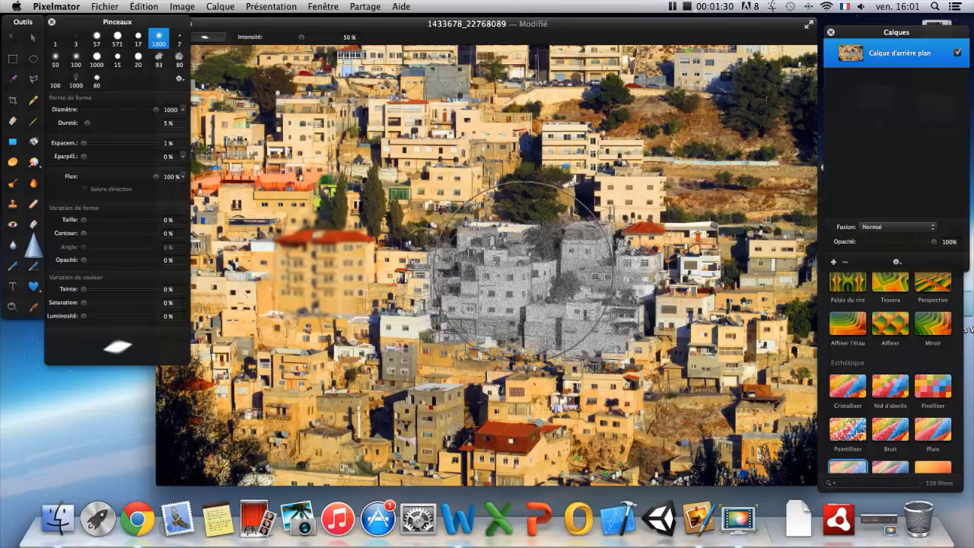
left_click(12, 247)
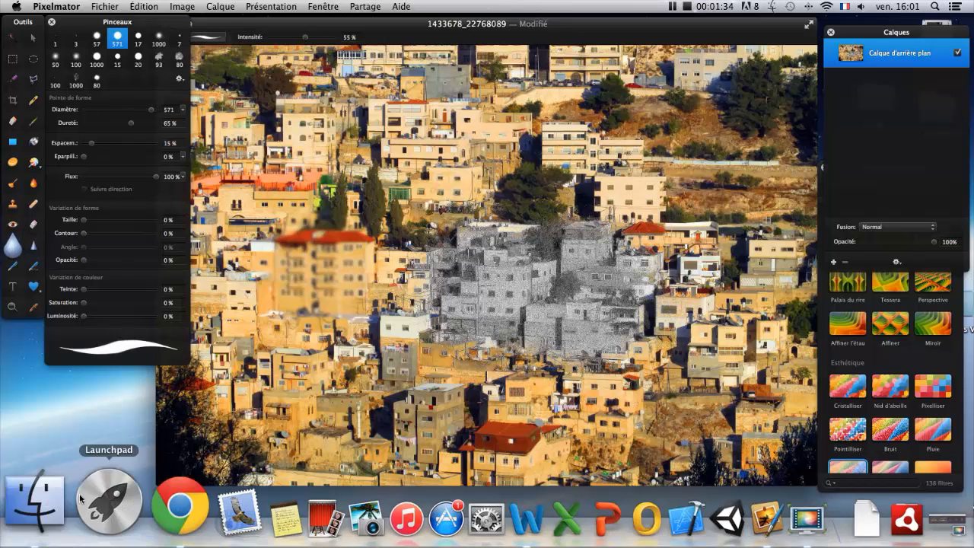
Open the bird photo 1445799_94474735.jpg from the img folder in Pixelmator.
left_click(42, 502)
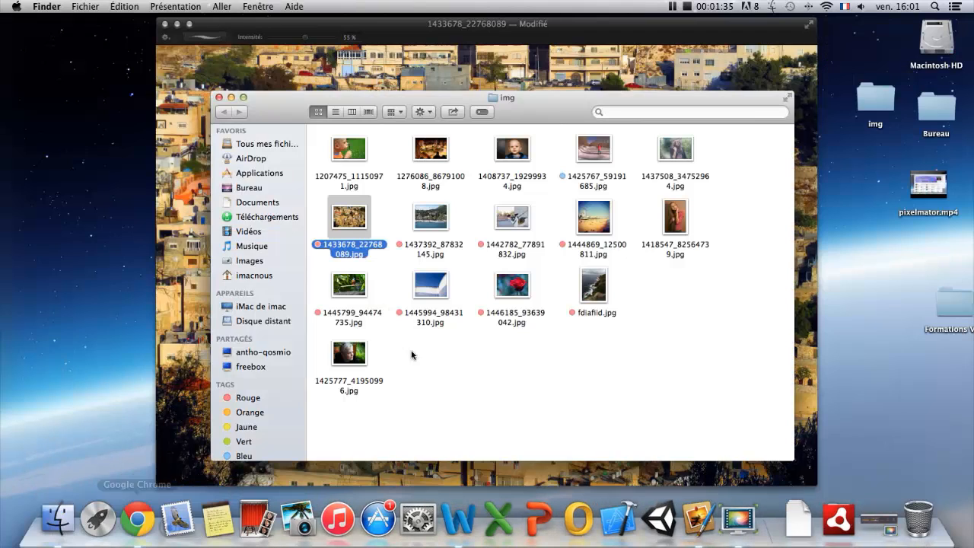
right_click(354, 296)
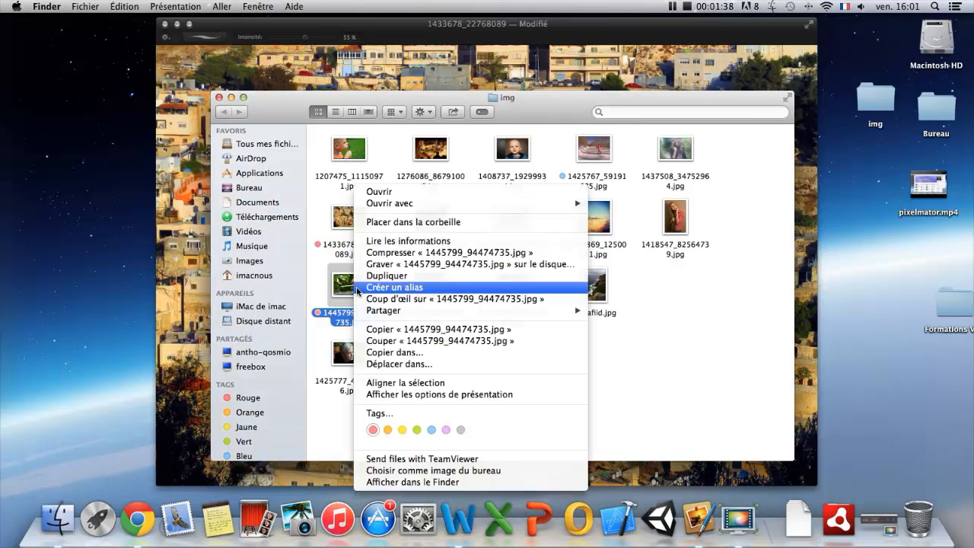
mouse_move(574, 204)
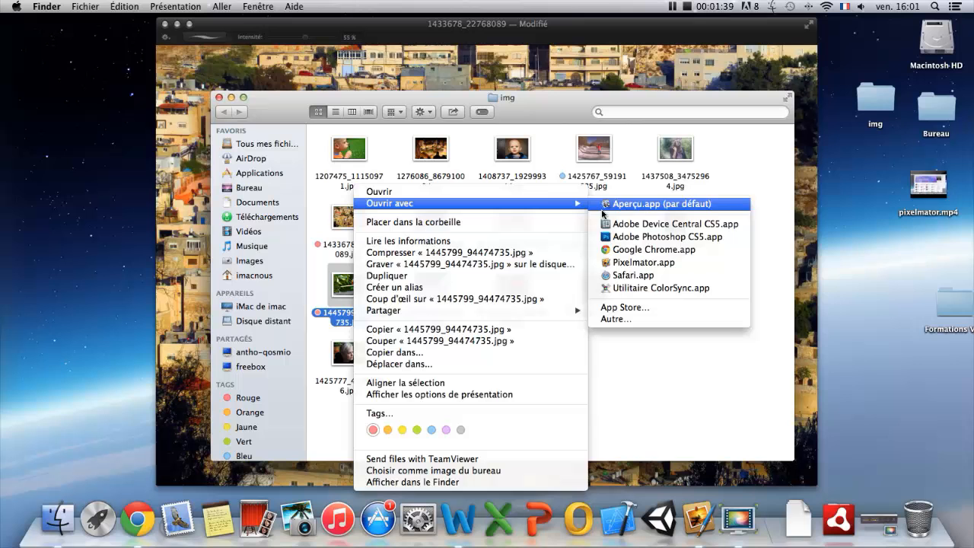
left_click(643, 262)
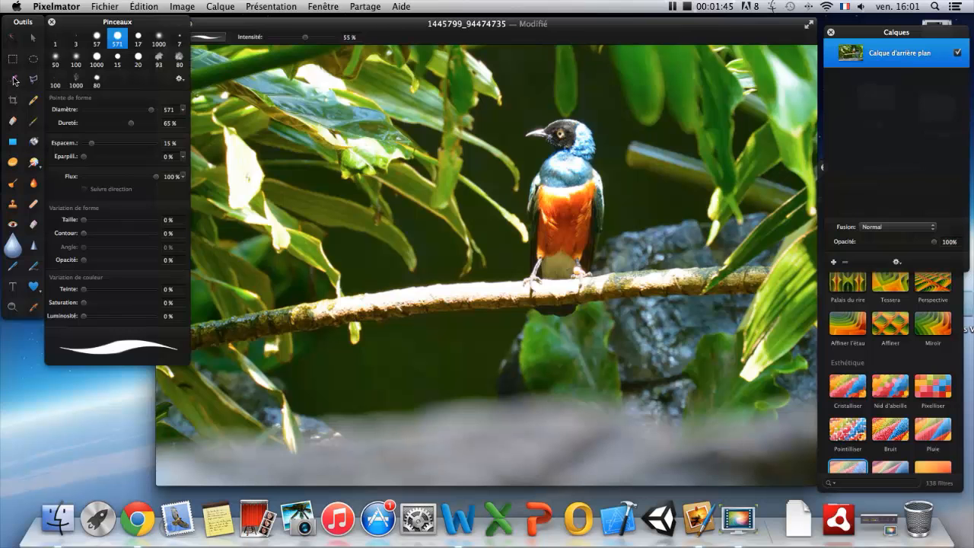
Paint a selection over the bird's head, body, wings and tail with the 25 px paint selection tool.
left_click(22, 77)
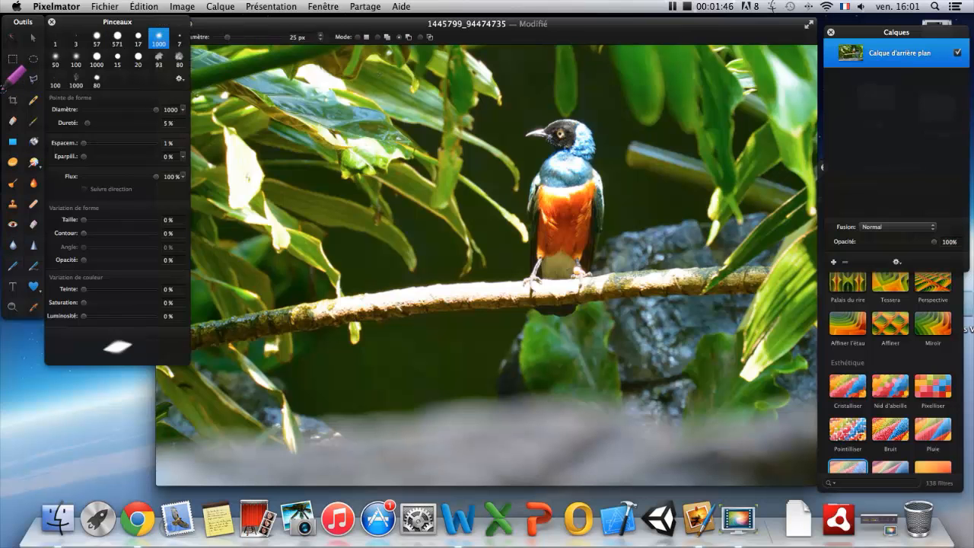
left_click_drag(240, 30, 255, 30)
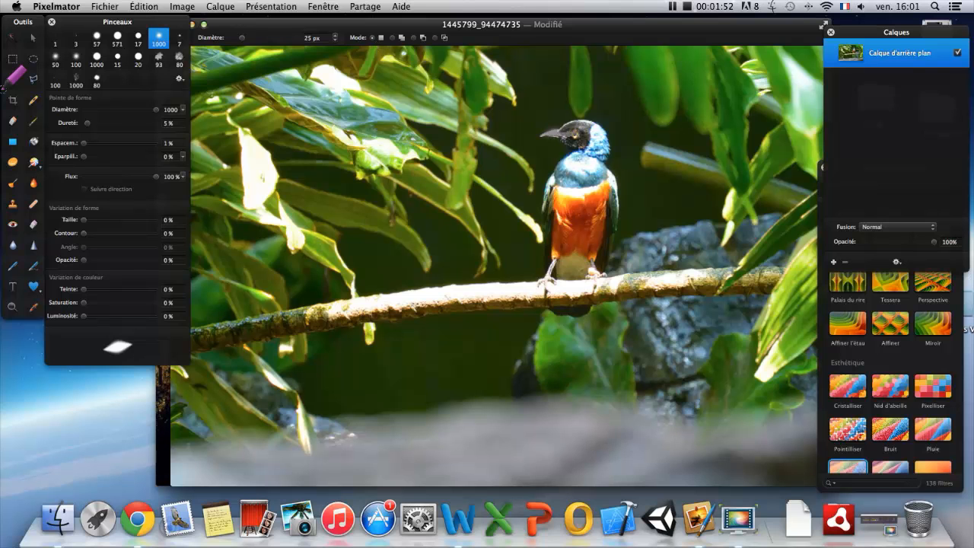
mouse_move(578, 131)
left_mouse_down()
mouse_move(582, 215)
mouse_move(552, 263)
left_mouse_up()
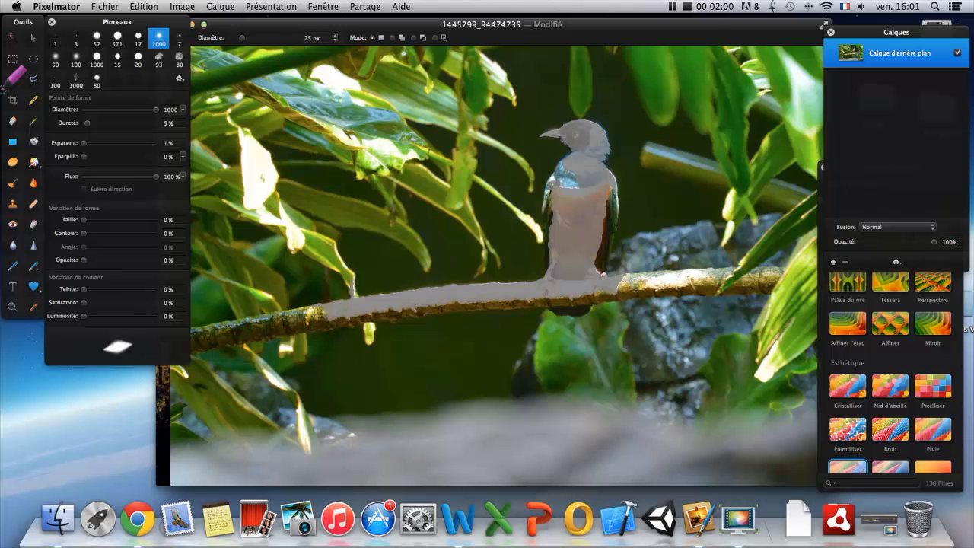
mouse_move(555, 181)
left_mouse_down()
mouse_move(553, 257)
mouse_move(602, 275)
left_mouse_up()
left_click_drag(609, 194, 607, 244)
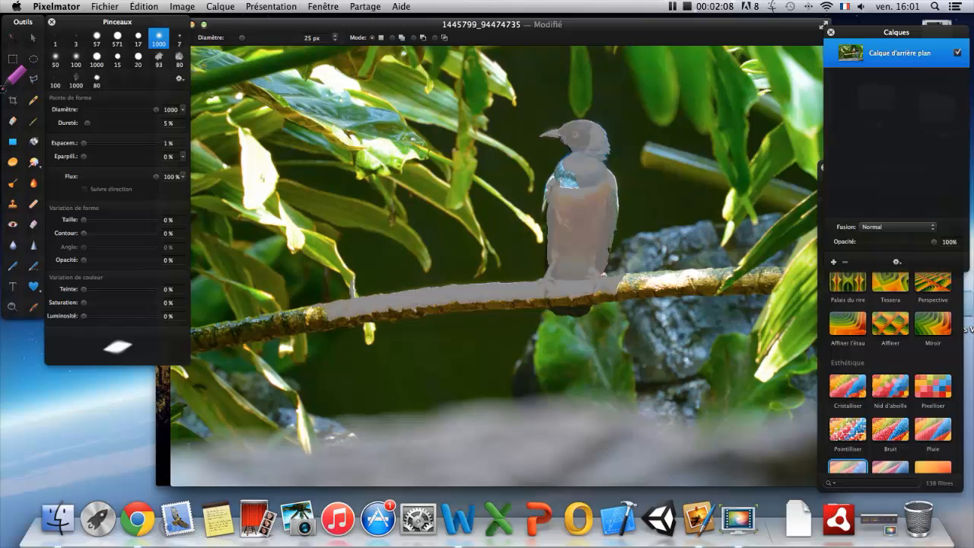
mouse_move(569, 191)
left_mouse_down()
mouse_move(553, 191)
mouse_move(550, 207)
left_mouse_up()
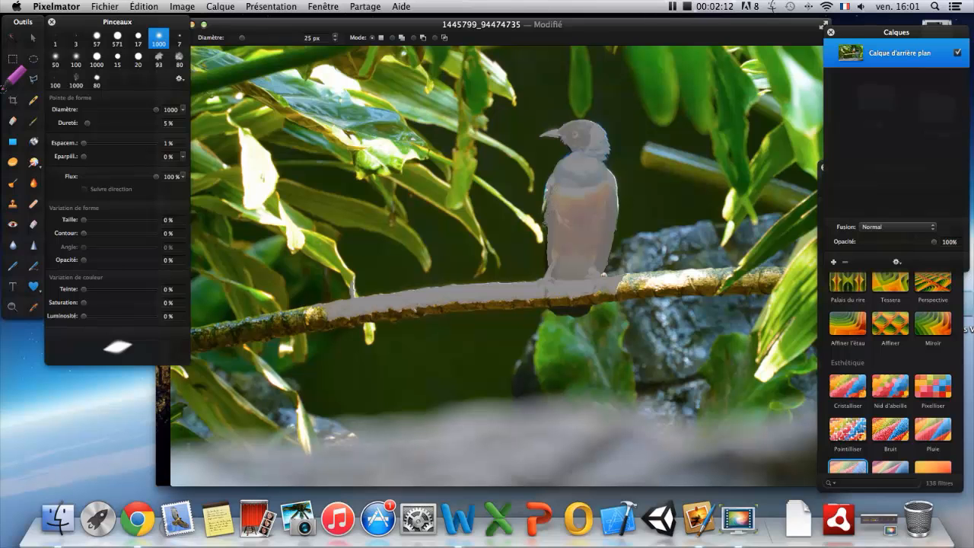
left_click_drag(549, 250, 548, 264)
left_click(576, 305)
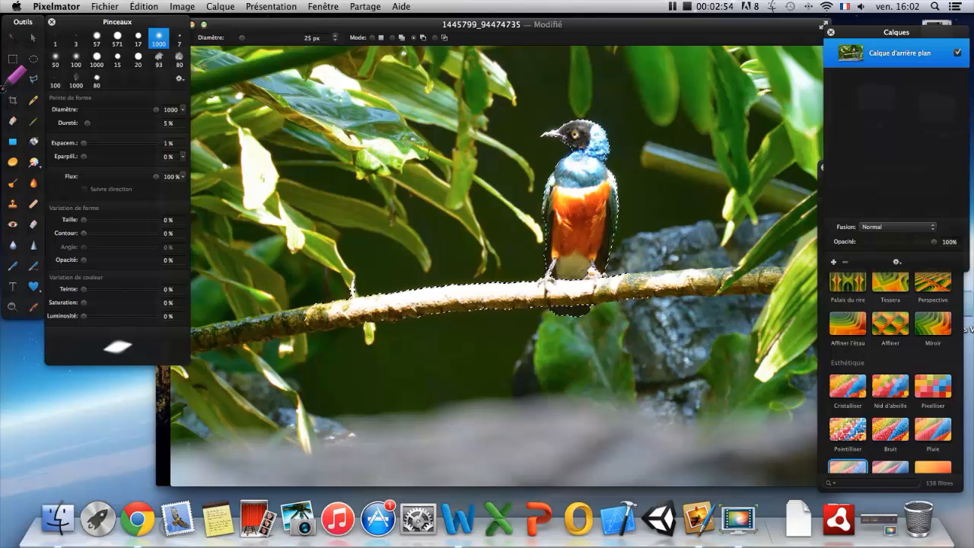
Subtract the branch from the bird selection with a 144 px brush, and add the tail back with a 13 px brush.
right_click(668, 300)
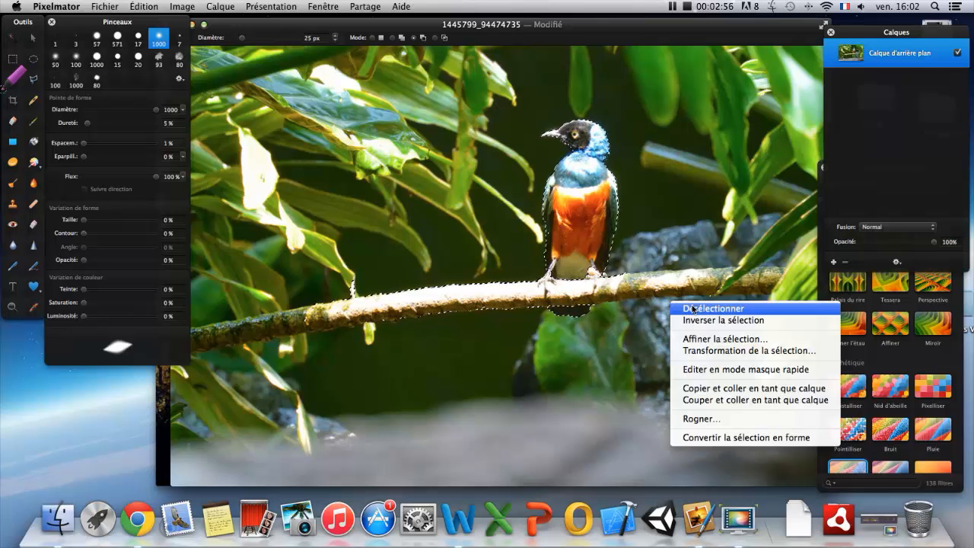
left_click(247, 38)
left_click_drag(242, 38, 281, 38)
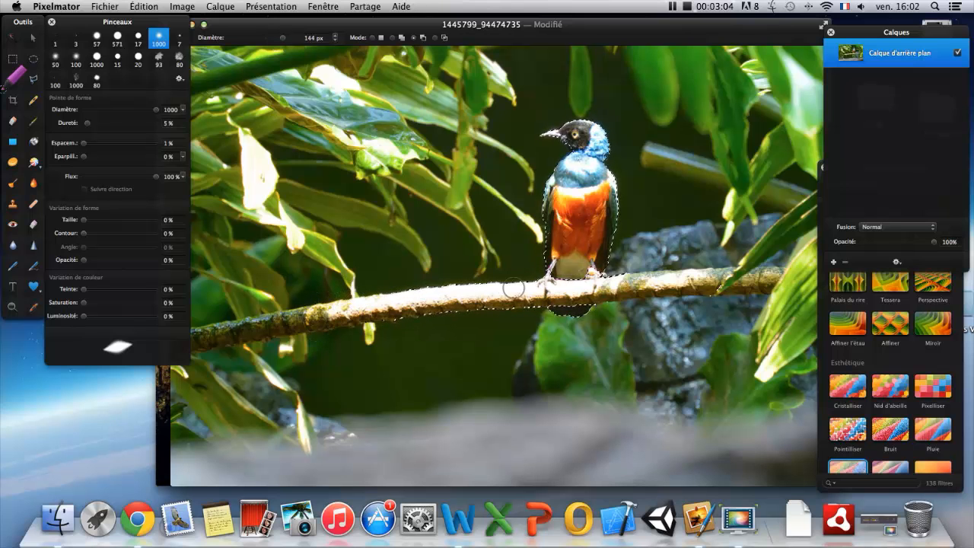
mouse_move(417, 317)
left_mouse_down()
mouse_move(381, 320)
mouse_move(397, 321)
left_mouse_up()
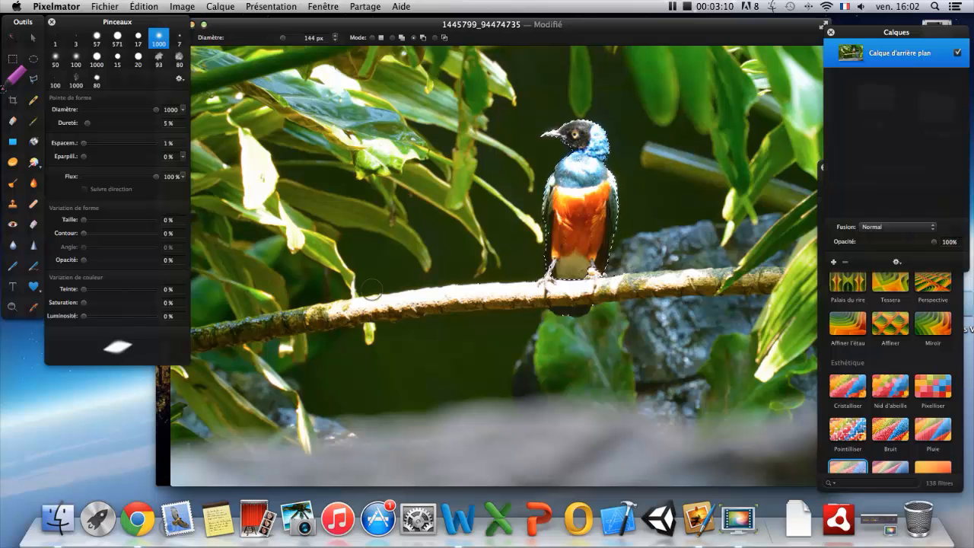
left_click_drag(283, 40, 236, 38)
left_click(392, 38)
Copy the selected bird onto a new layer and place the duplicate on the branch to the left of the original, deselecting it.
key("super+c")
key("super+v")
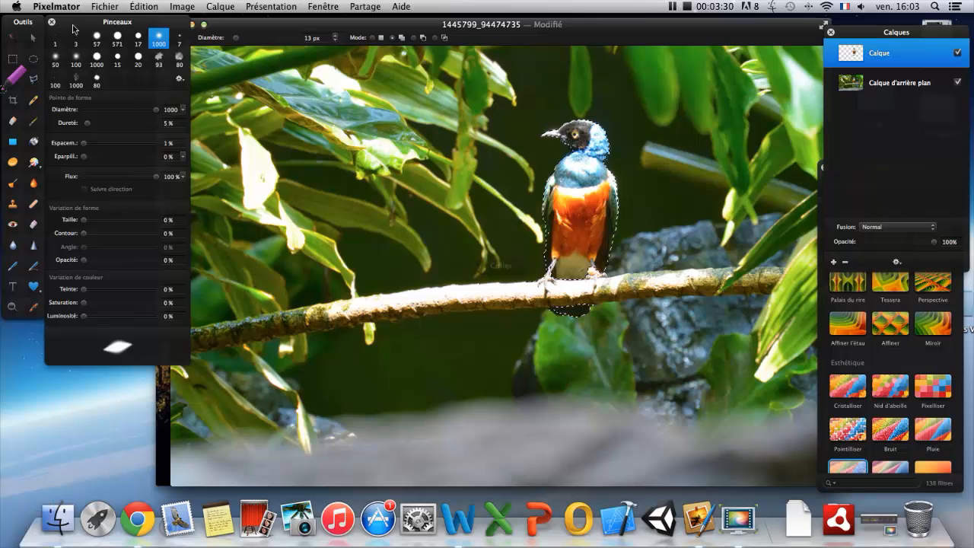
left_click(28, 35)
left_click_drag(578, 205, 455, 213)
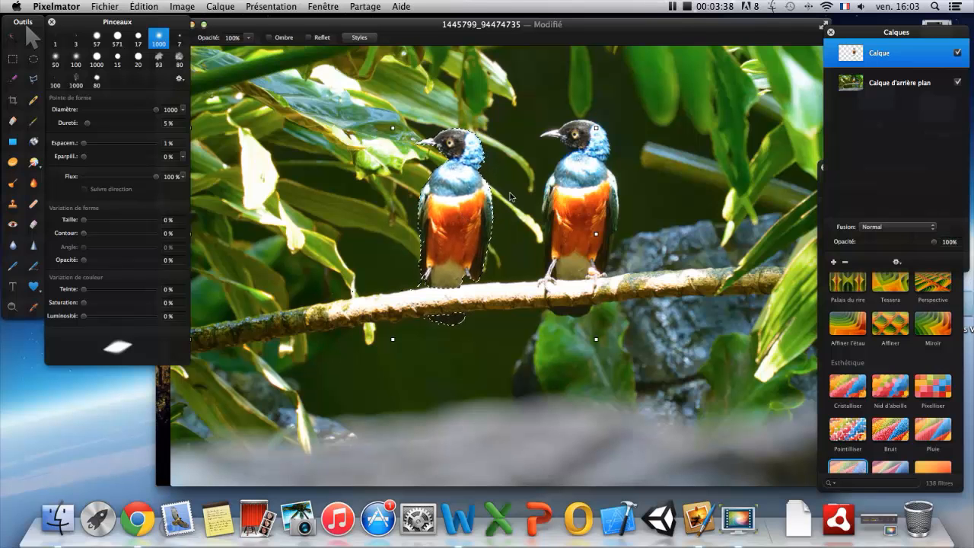
key("Return")
key("super+d")
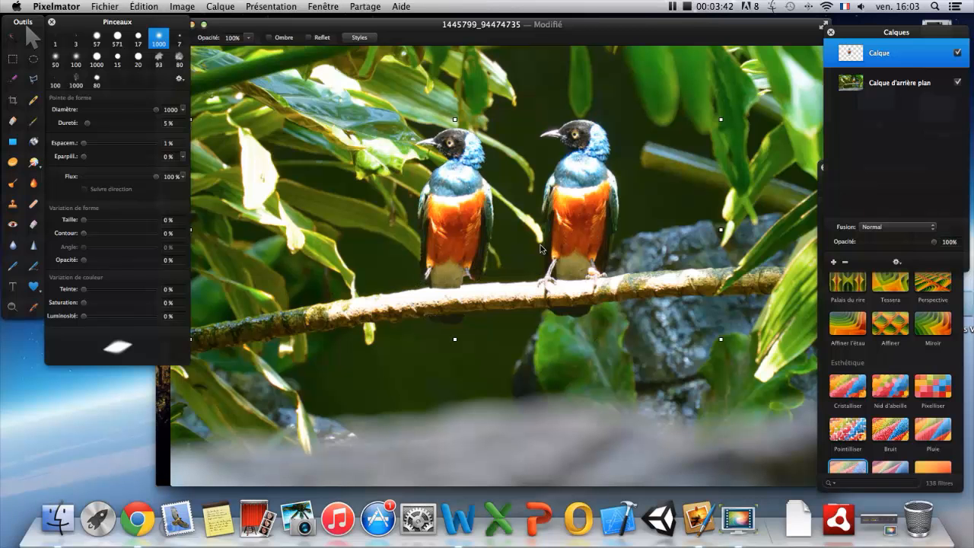
Merge the duplicated bird layer with the background layer.
left_click(900, 89, "shift")
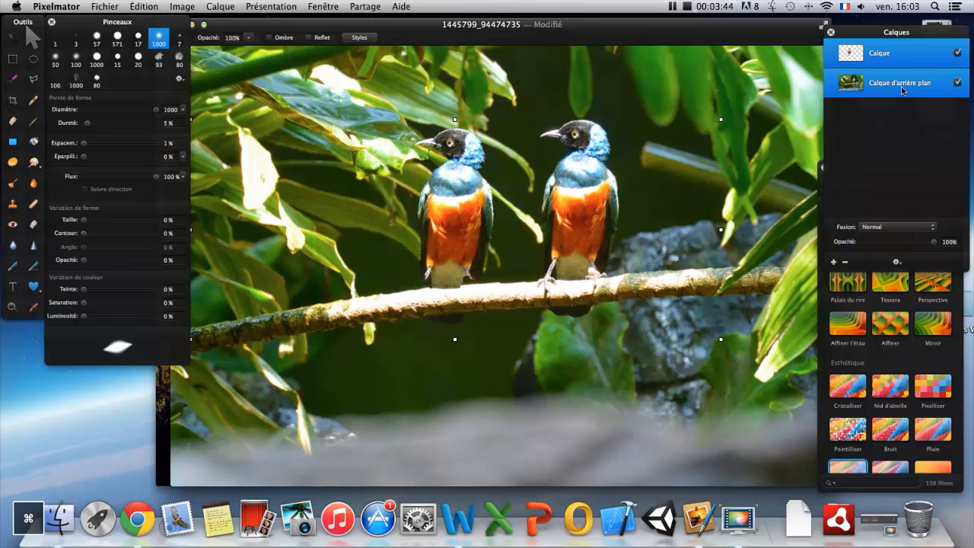
right_click(902, 86)
left_click(901, 88)
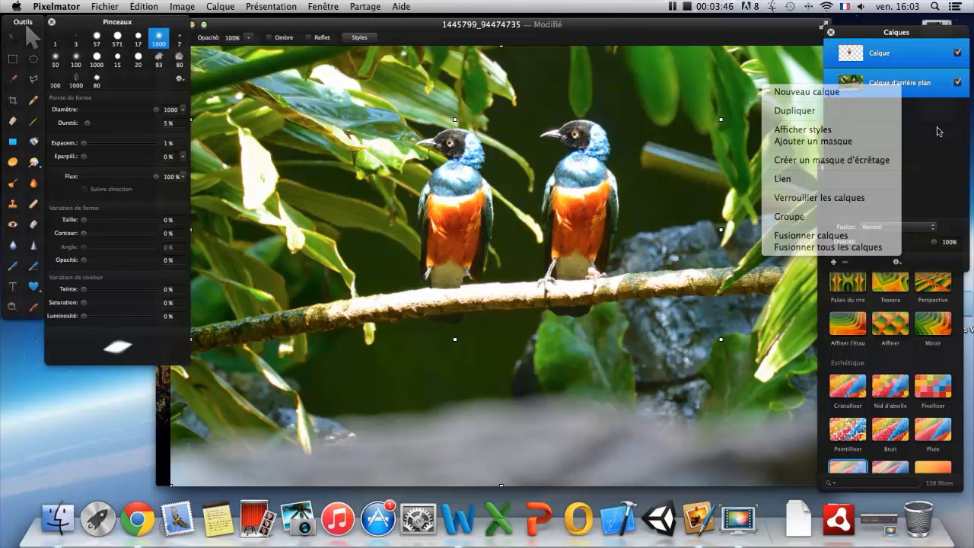
right_click(892, 90)
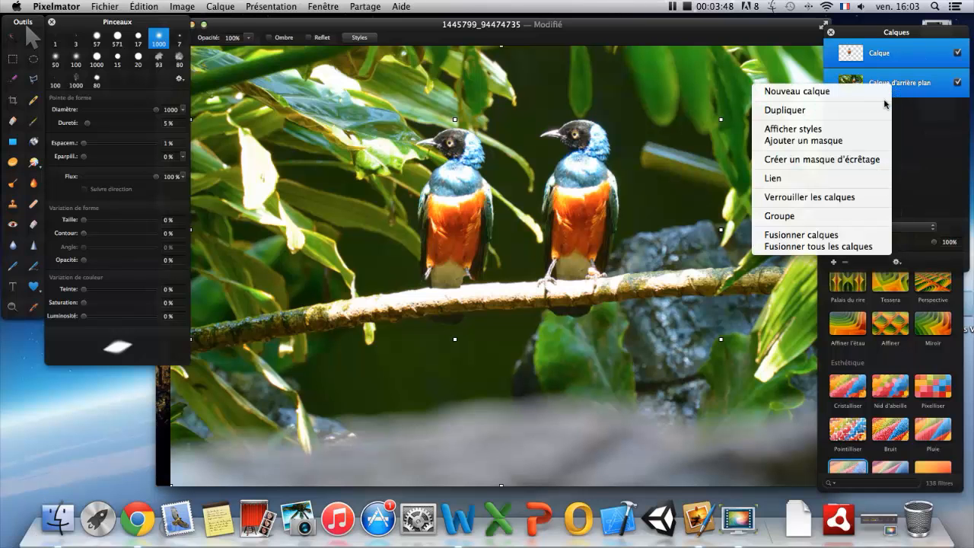
left_click(785, 234)
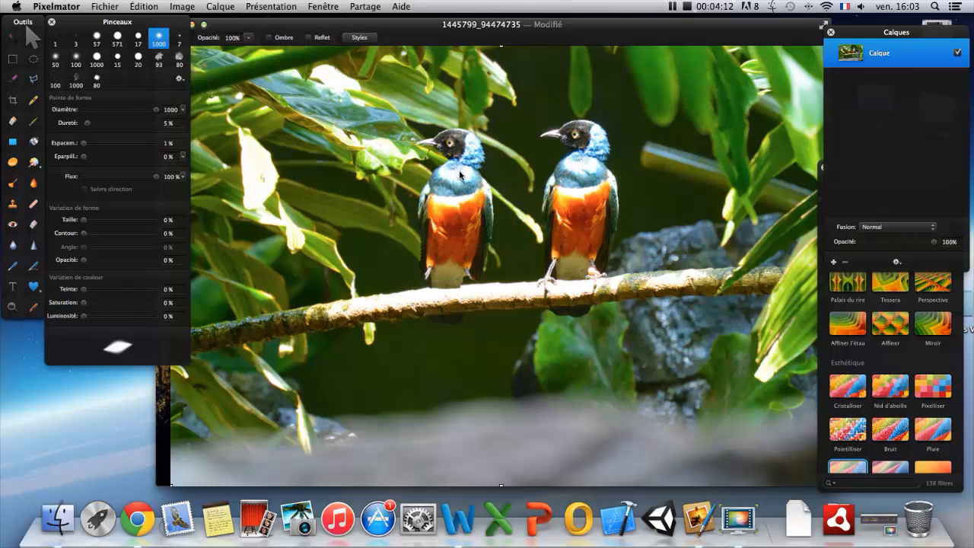
Set up the Blur tool with a 36 px brush at 37 % intensity for the edges of the duplicated bird.
scroll(462, 175, "up", 5)
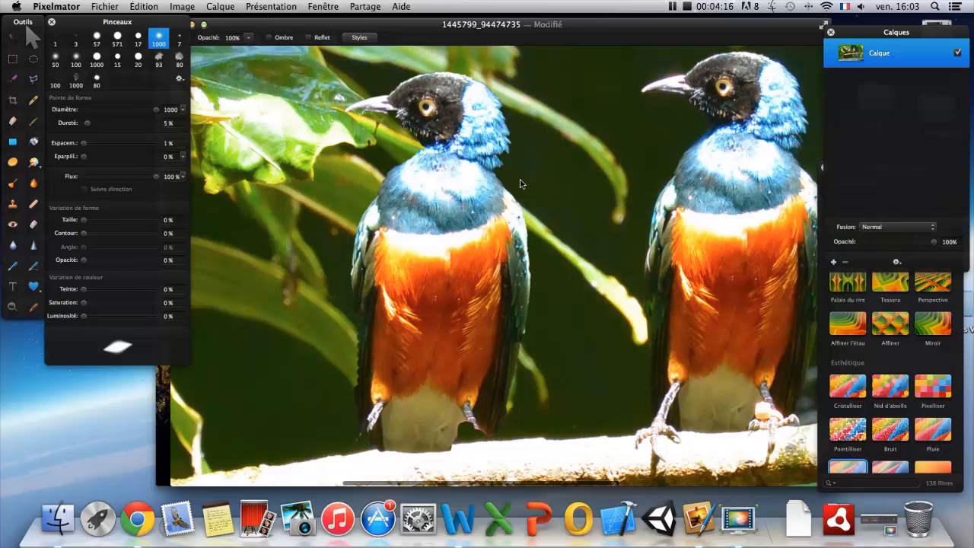
key("space")
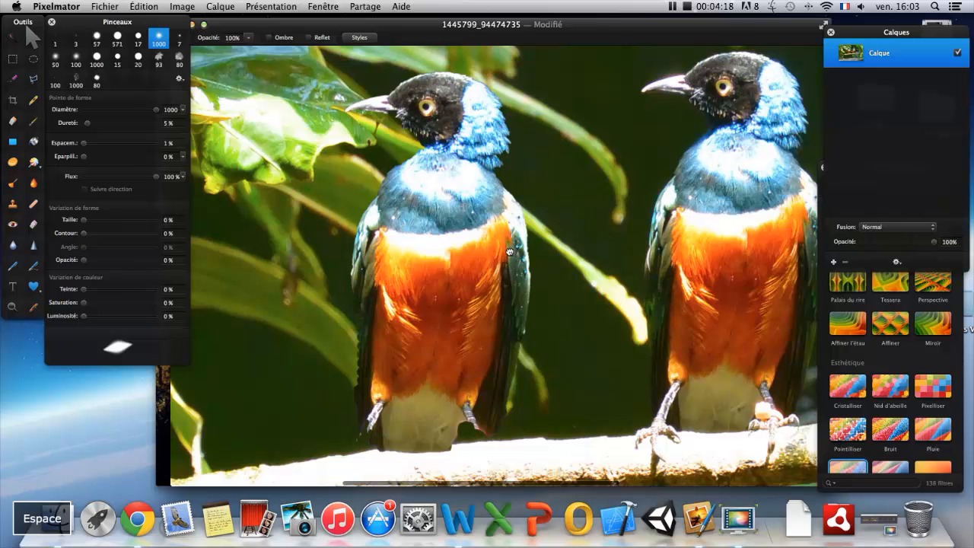
left_click_drag(509, 253, 472, 260)
left_click(11, 246)
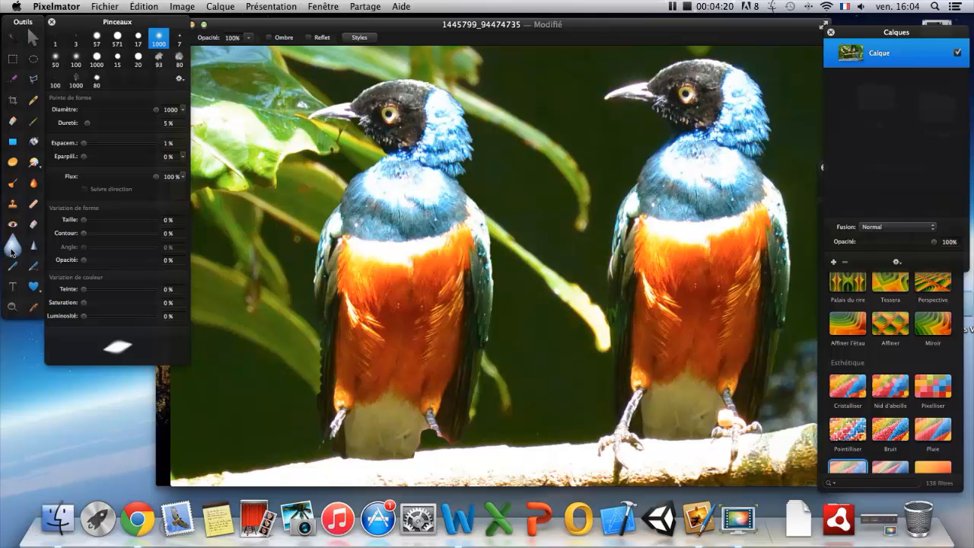
right_click(532, 264)
mouse_move(620, 267)
left_mouse_down()
mouse_move(565, 267)
mouse_move(588, 284)
left_mouse_up()
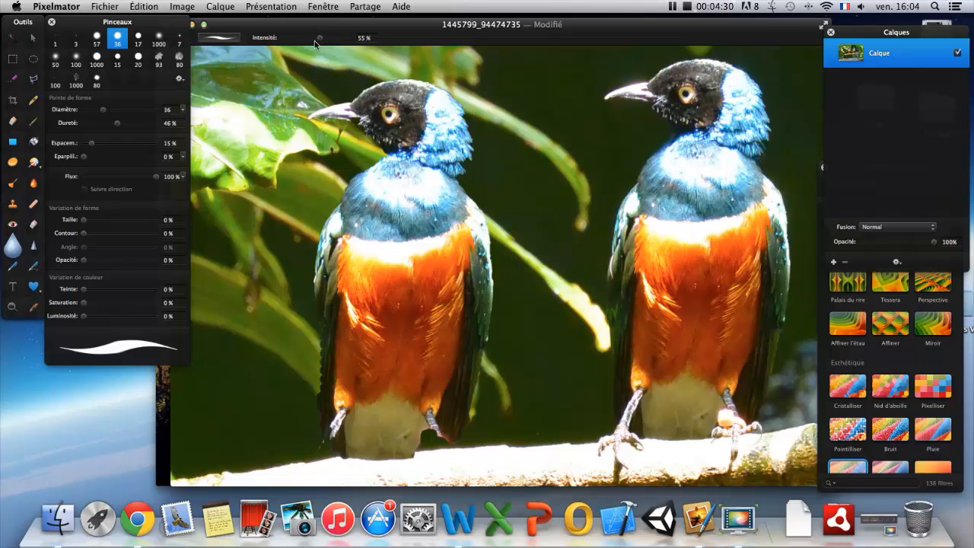
left_click_drag(321, 40, 312, 43)
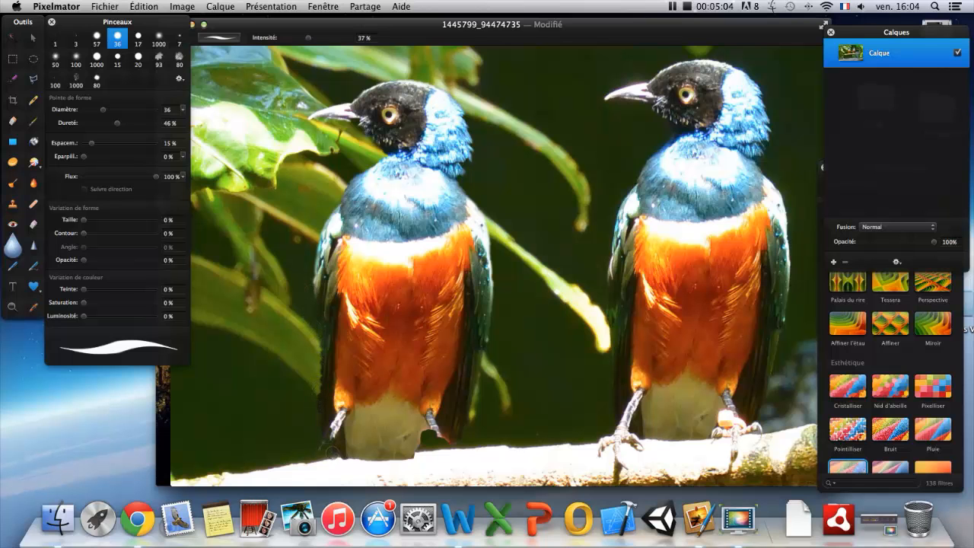
Examine the duplicated bird's edges, feet and tail along the branch up close, and compare both birds in the whole photo.
mouse_move(378, 463)
left_mouse_down()
mouse_move(422, 459)
mouse_move(438, 301)
mouse_move(428, 253)
left_mouse_up()
key("space")
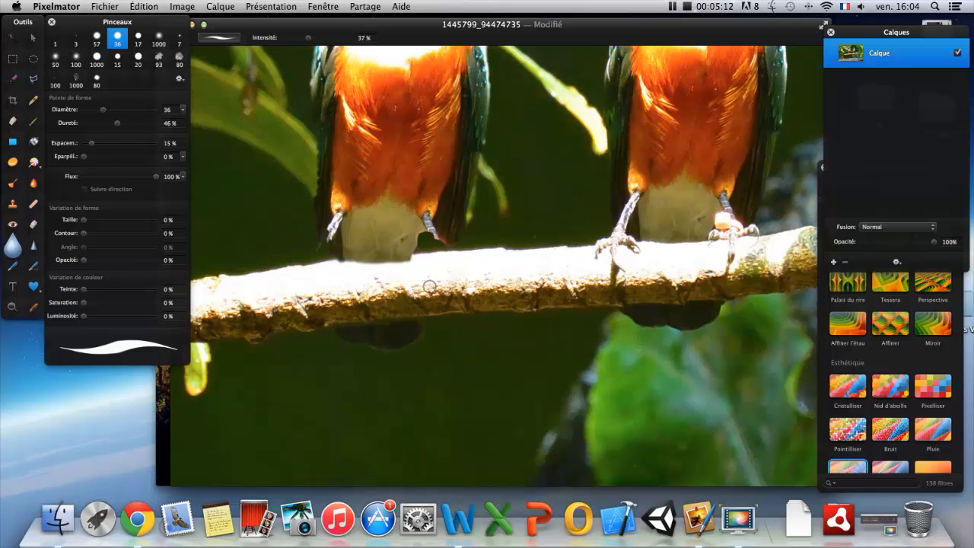
scroll(419, 277, "up", 1)
scroll(420, 261, "up", 3)
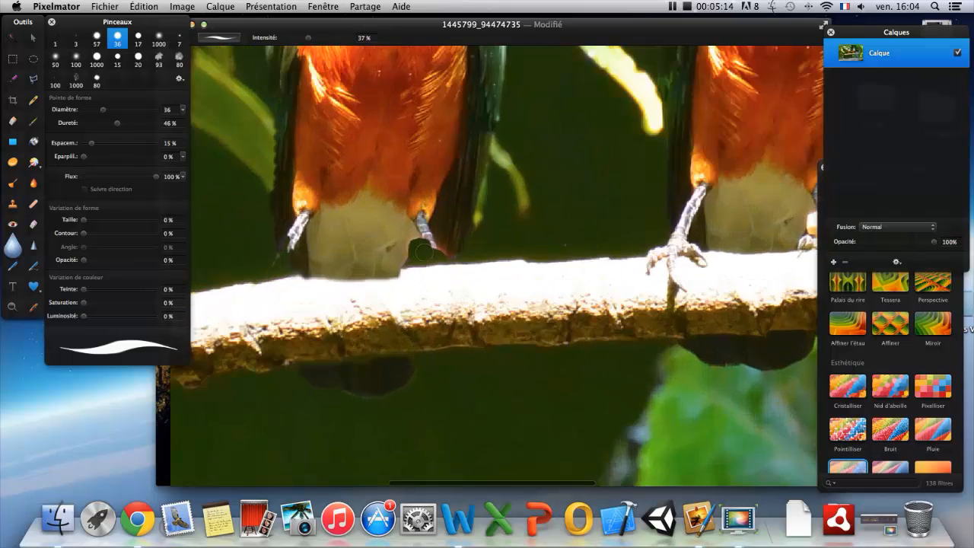
scroll(420, 261, "down", 8)
scroll(424, 250, "up", 8)
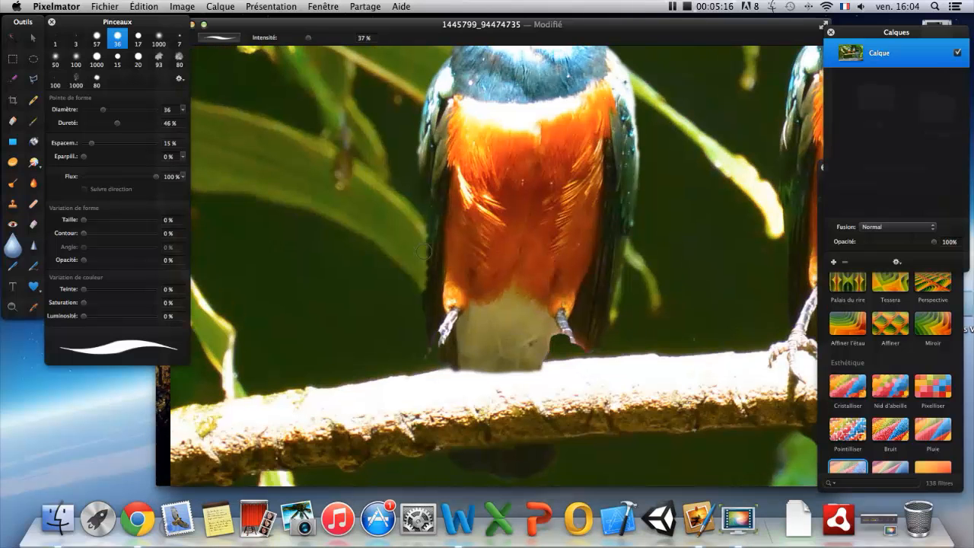
left_click_drag(576, 297, 349, 251)
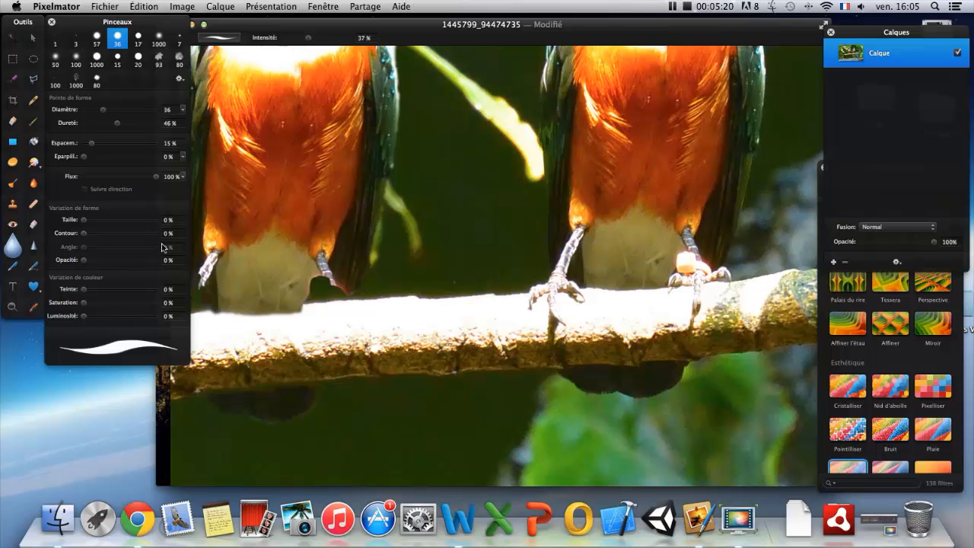
scroll(340, 287, "up", 5)
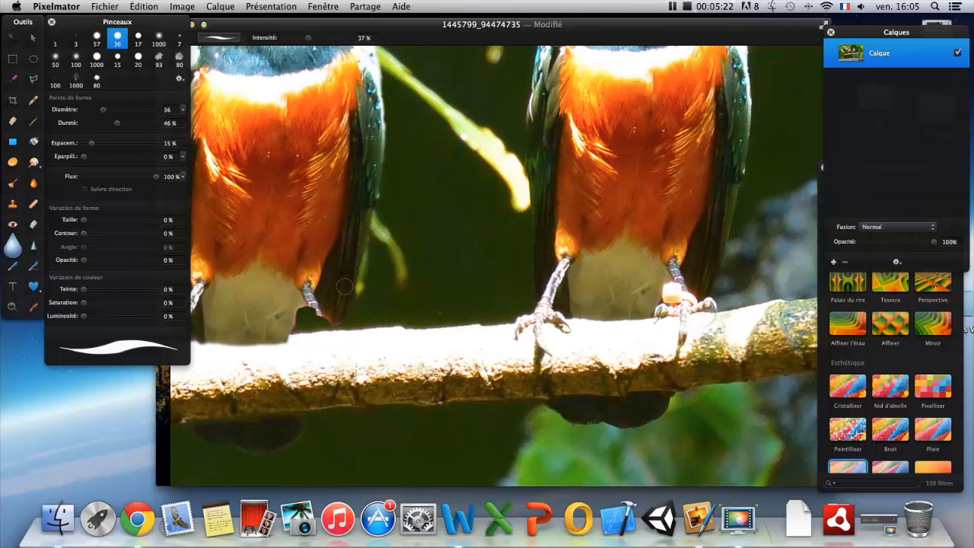
scroll(346, 286, "down", 10)
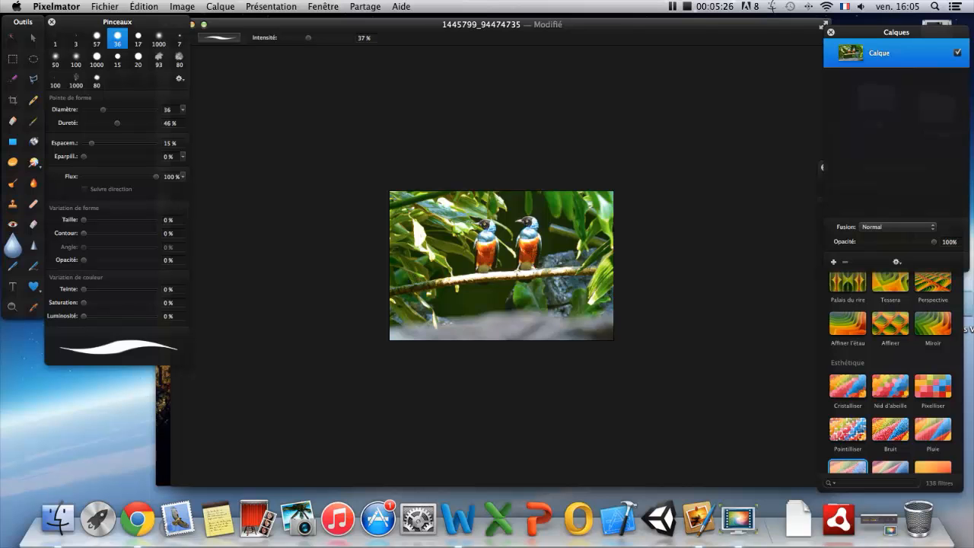
scroll(346, 286, "down", 5)
scroll(346, 285, "up", 8)
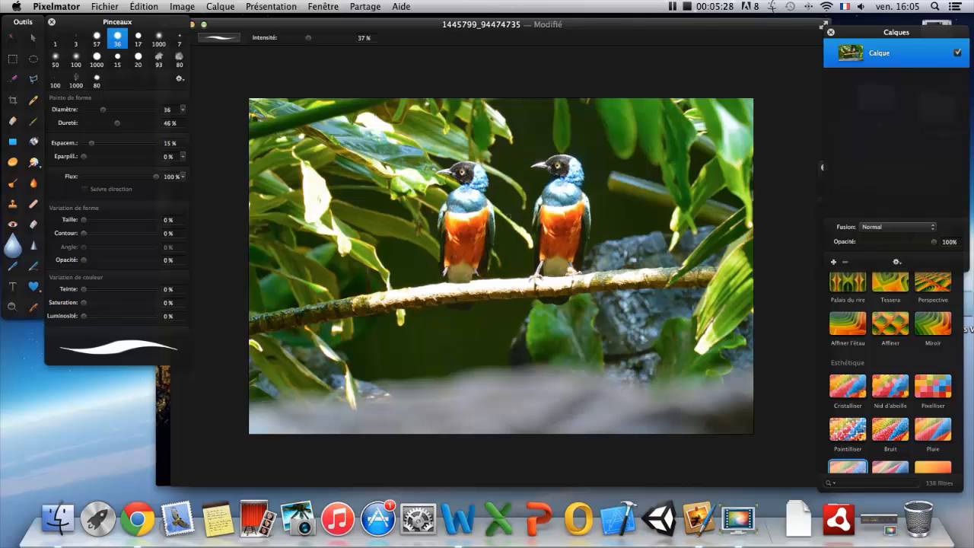